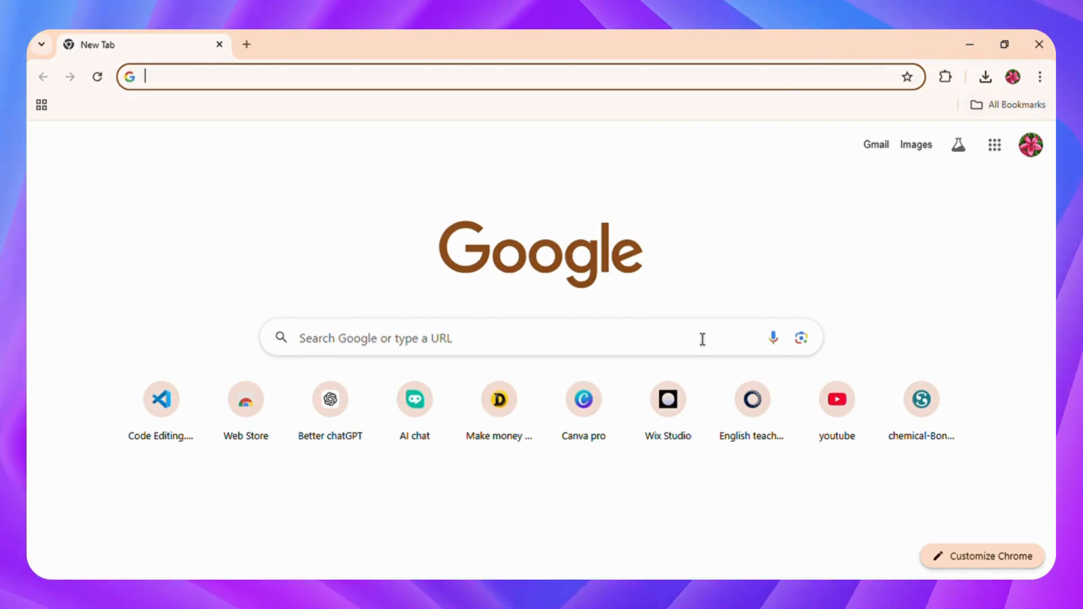
Search Google for "canva" and open the Canva website from the results
left_click(698, 344)
type("can")
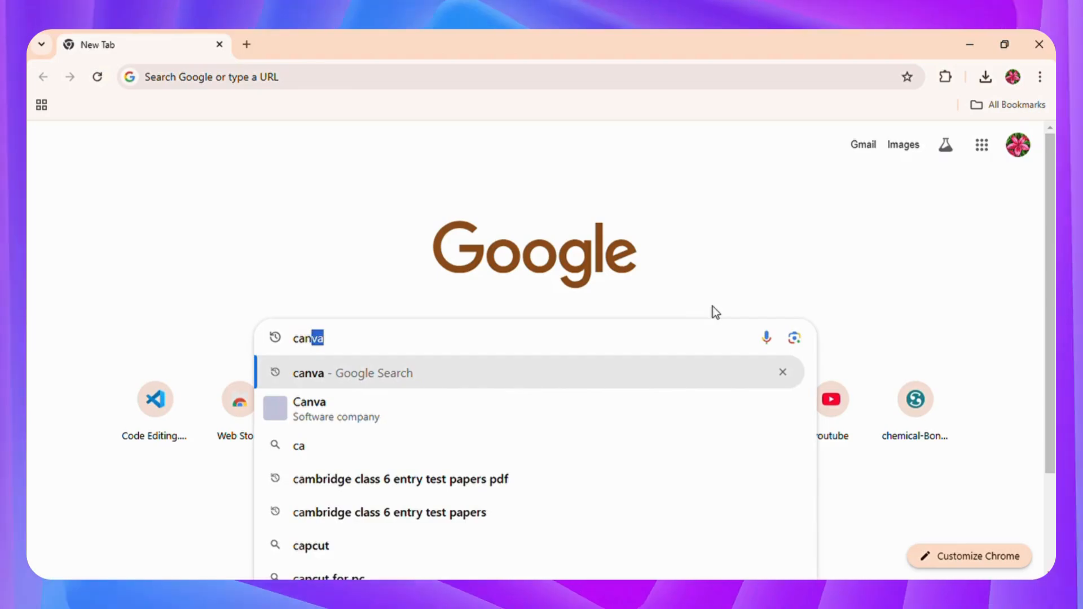
type("va")
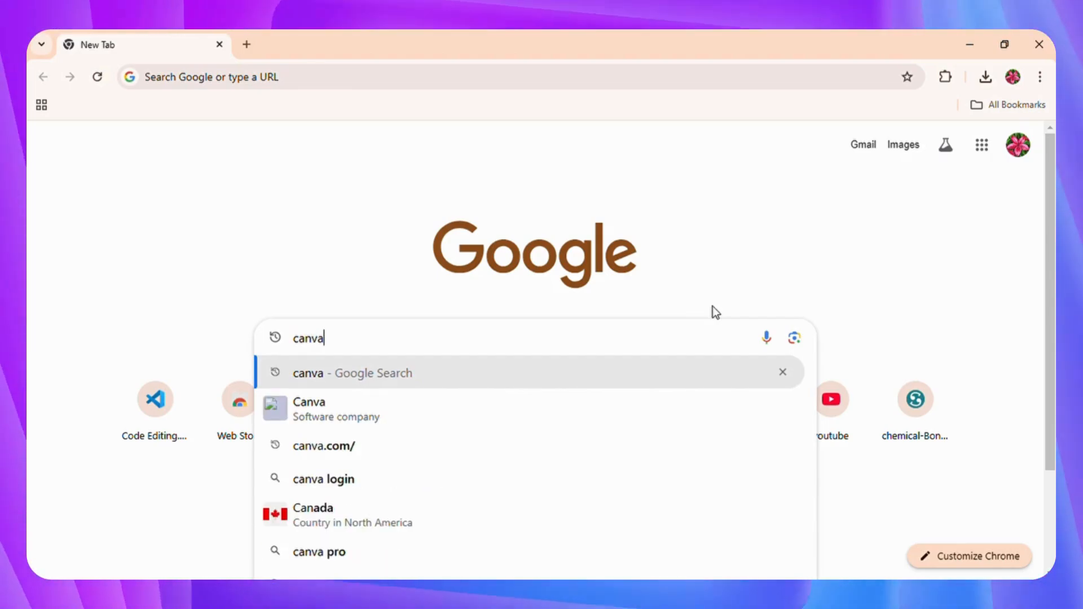
key("Return")
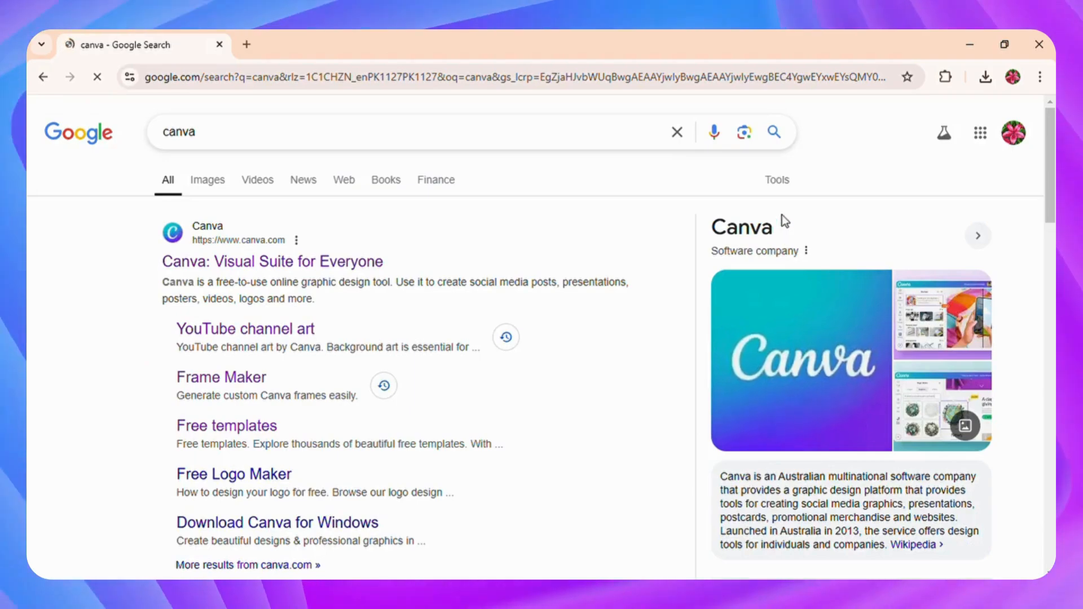
left_click(359, 261)
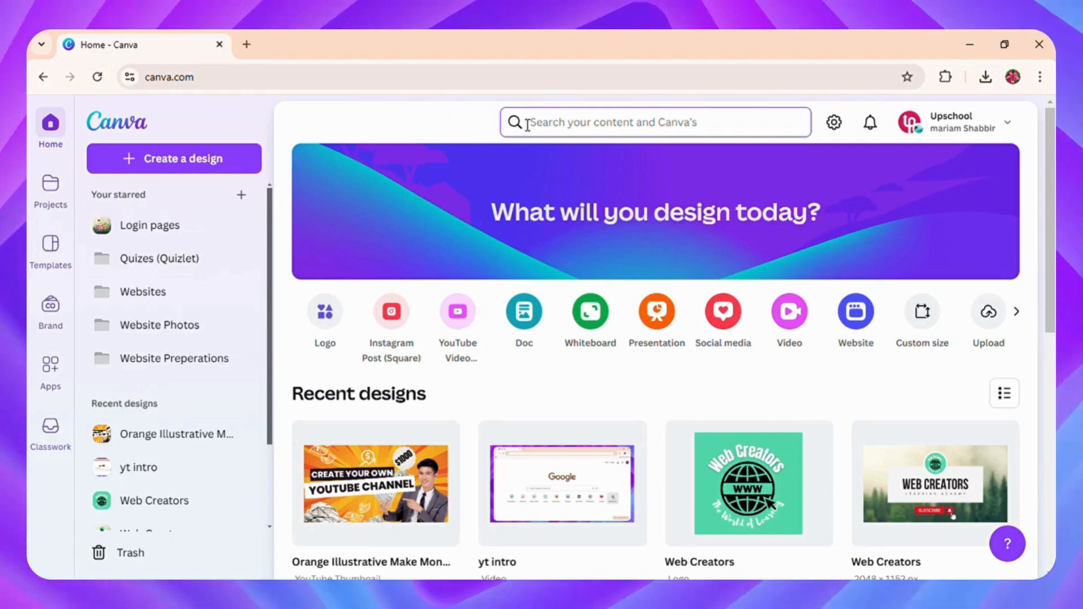
Search Canva's template library for "youtube thumbanails"
left_click(38, 238)
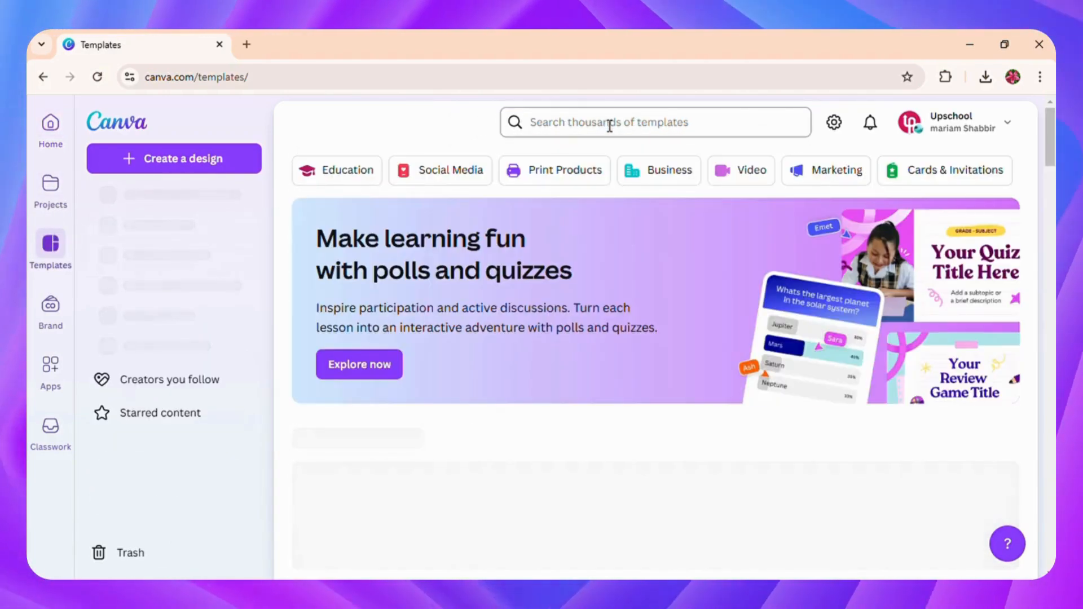
left_click(611, 129)
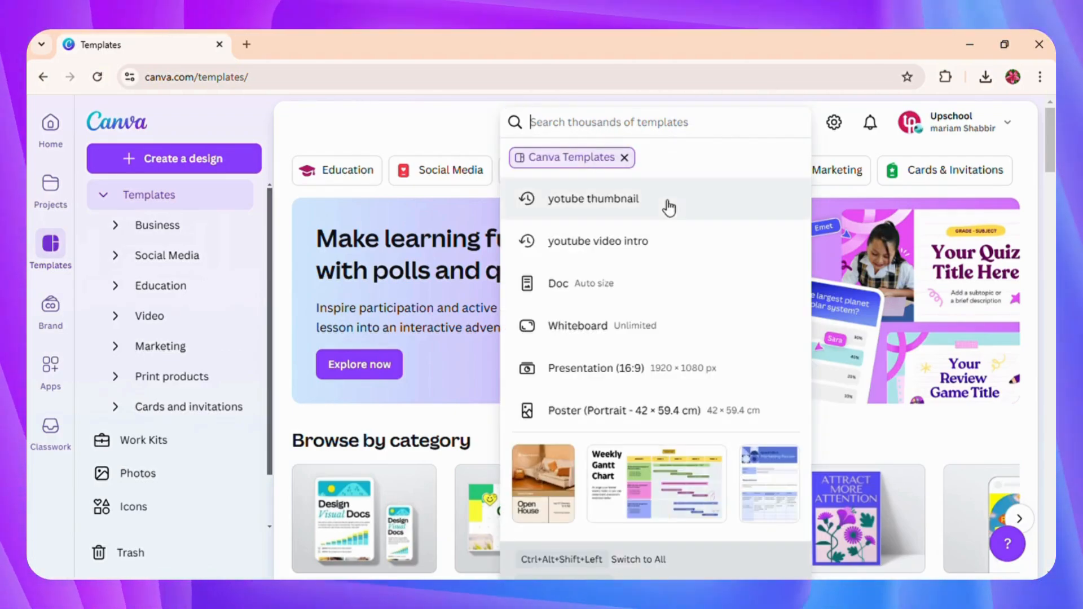
type("you")
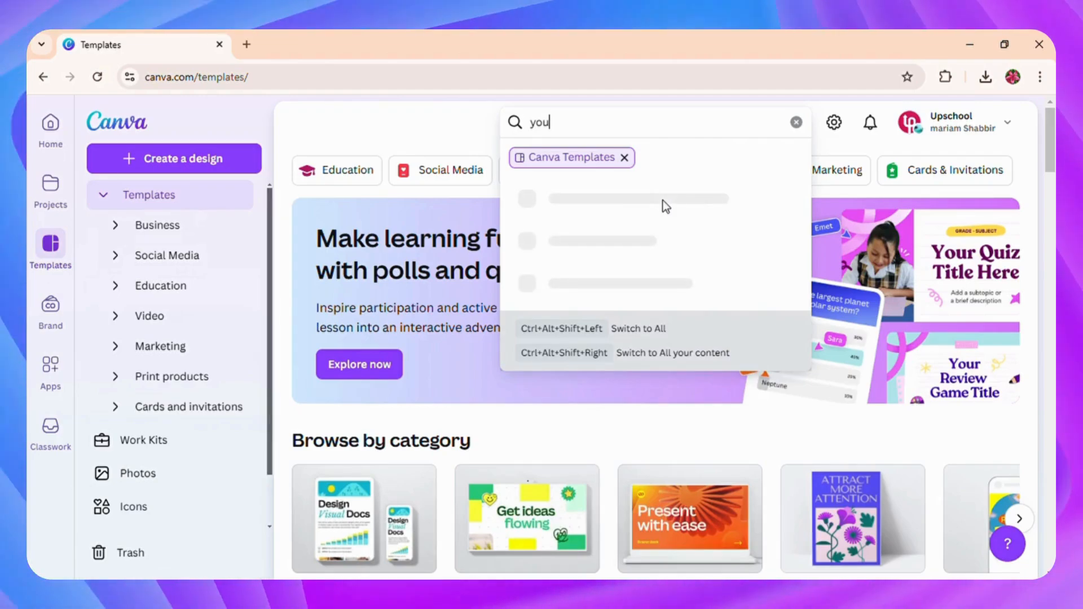
type("tube")
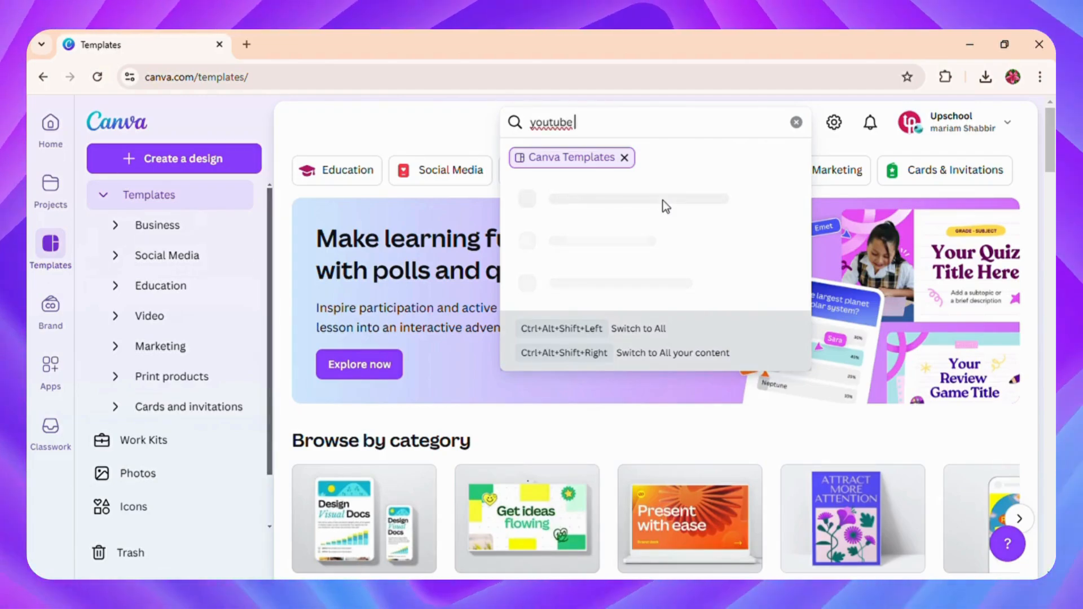
type(" thumb")
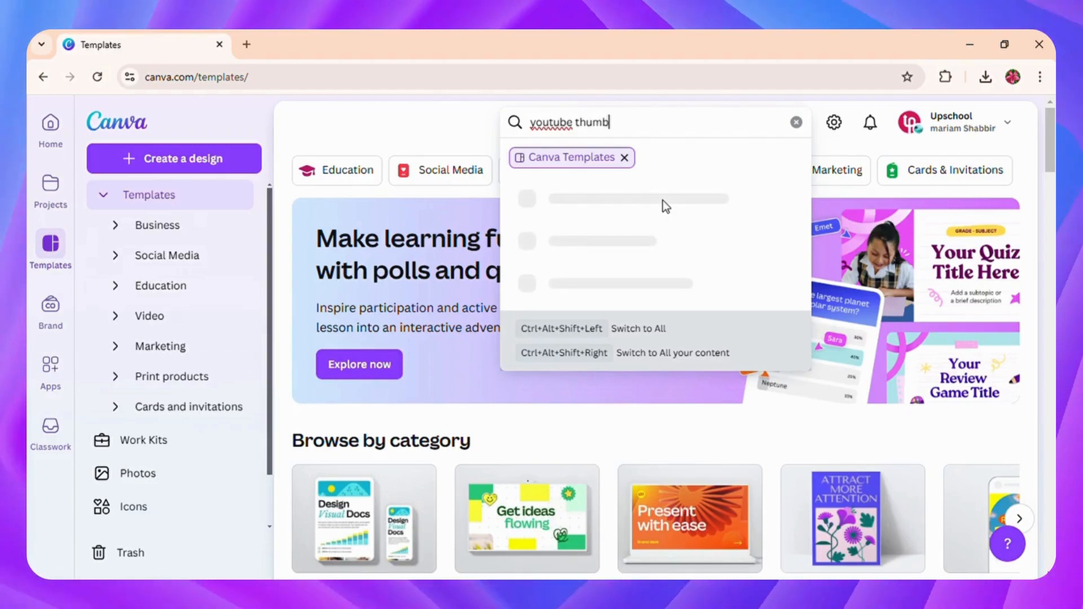
type("anails")
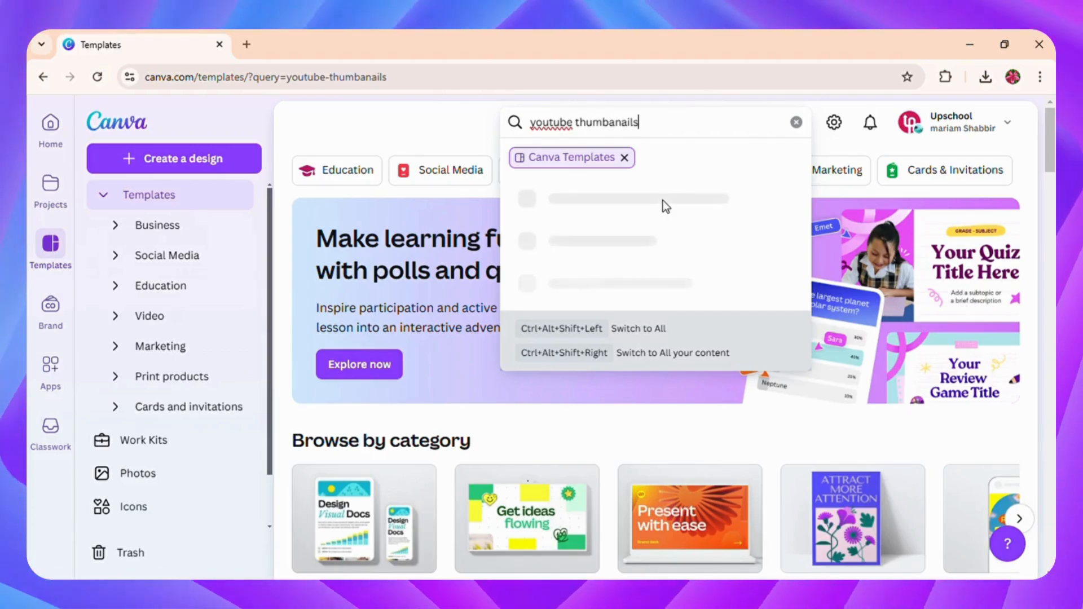
key("Return")
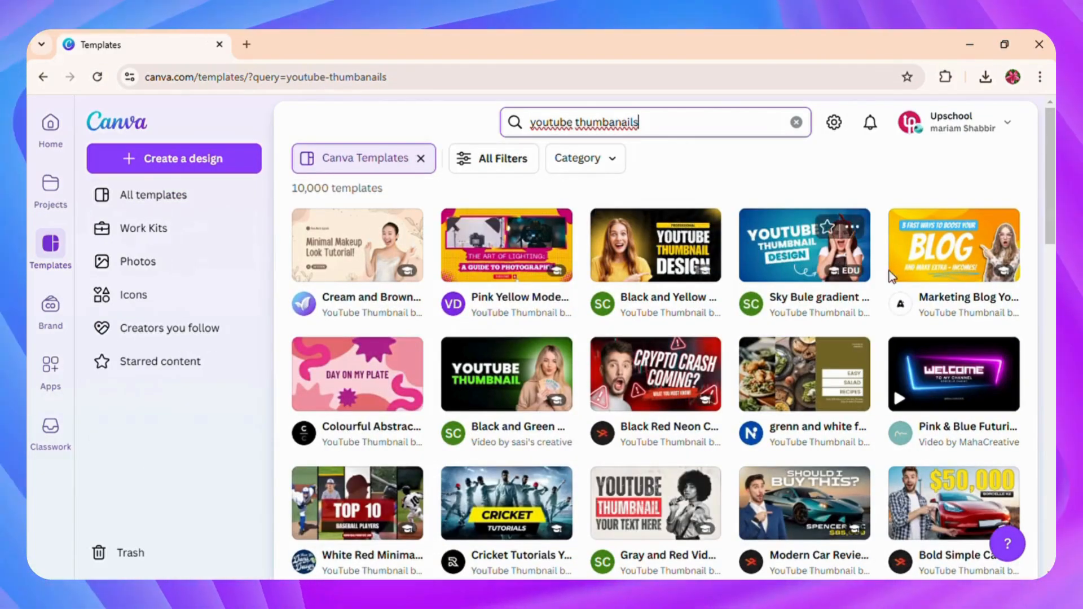
Open the Black and Yellow Modern YouTube Thumbnail template for customising and close the Templates browser tab
scroll(790, 299, "down", 7)
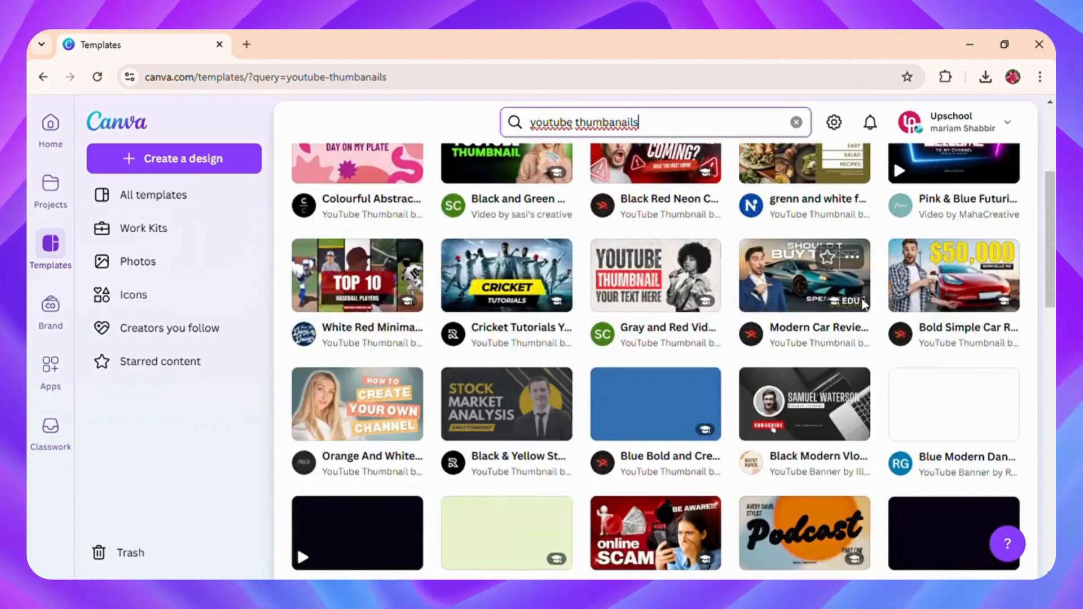
scroll(960, 282, "down", 5)
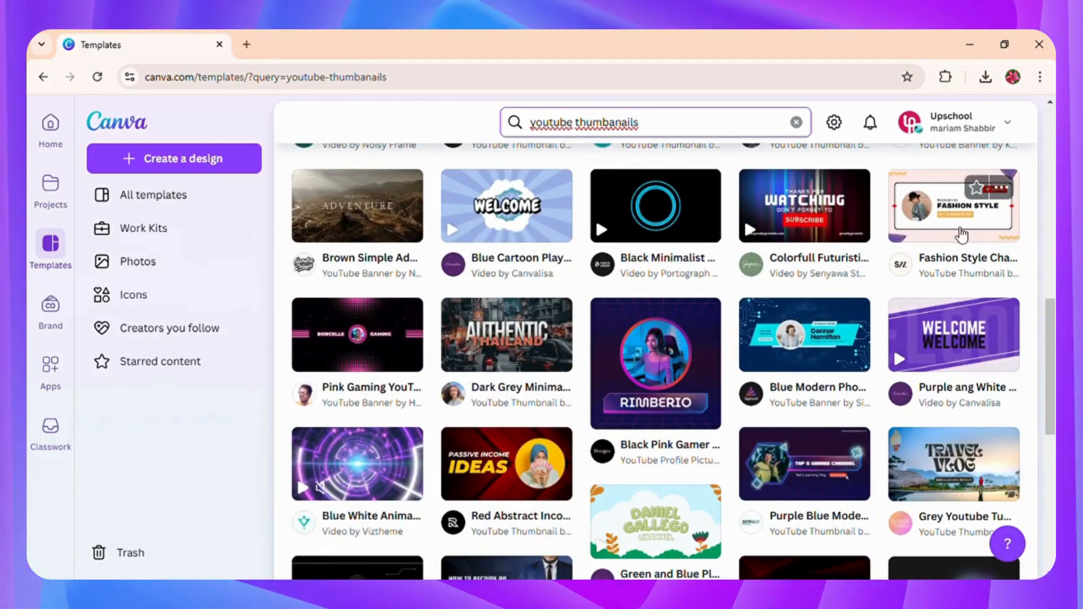
scroll(942, 254, "down", 2)
scroll(943, 253, "up", 15)
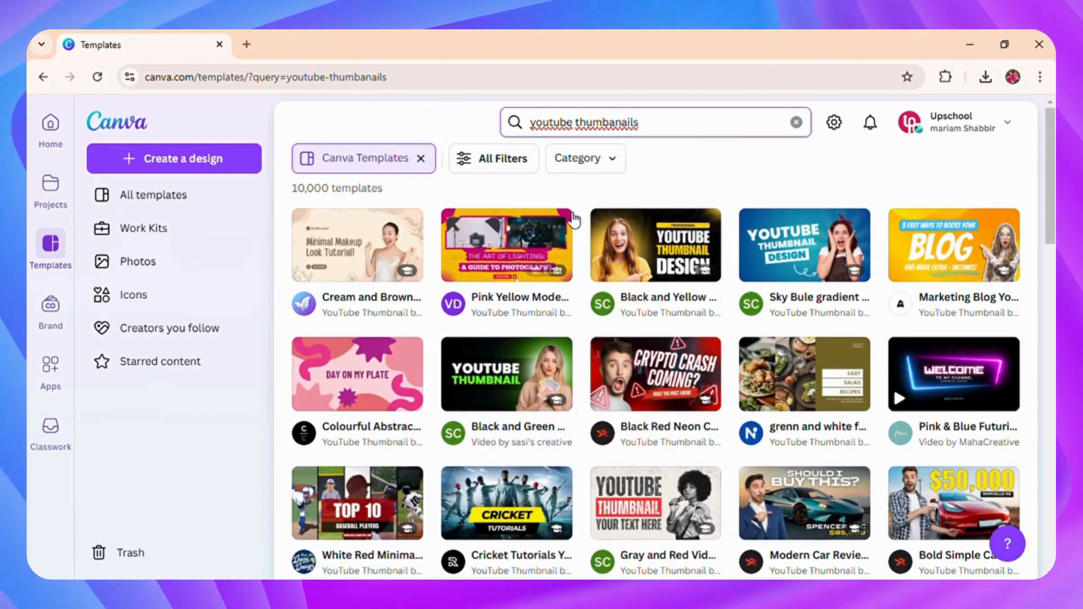
left_click(652, 249)
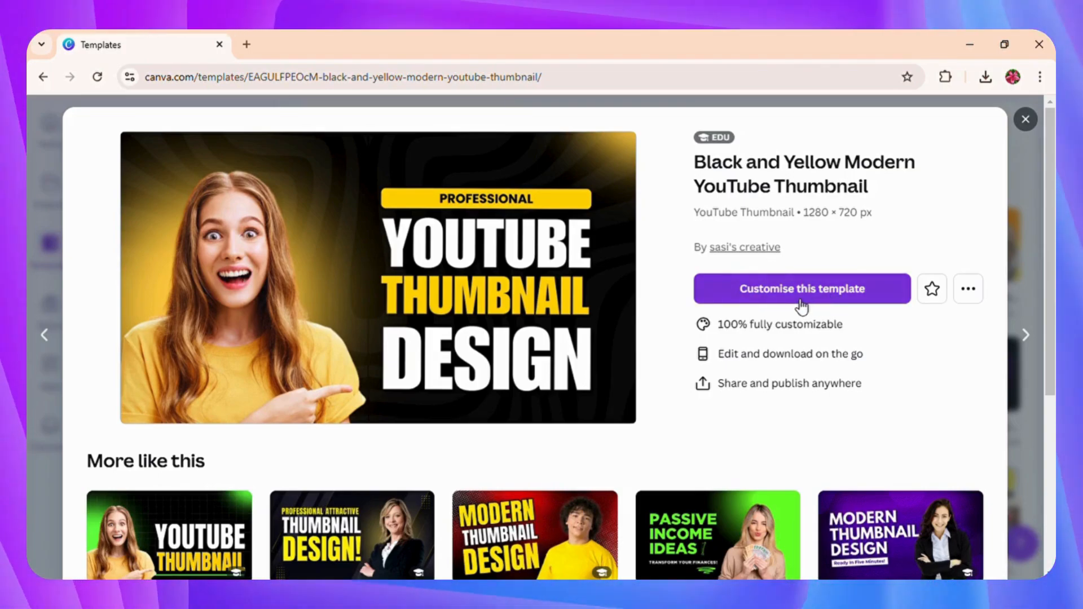
left_click(806, 299)
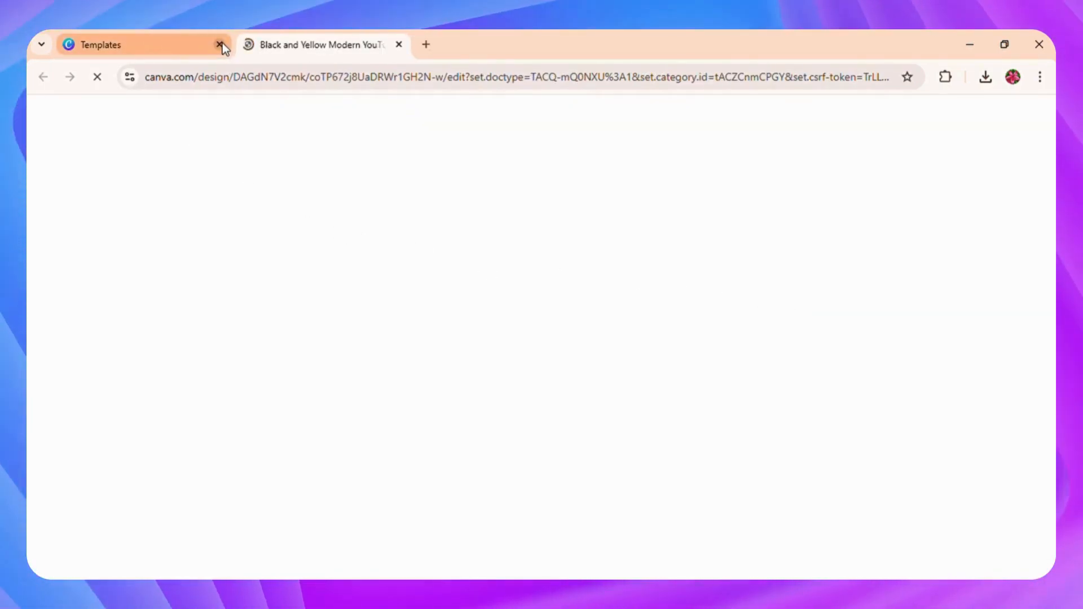
left_click(220, 44)
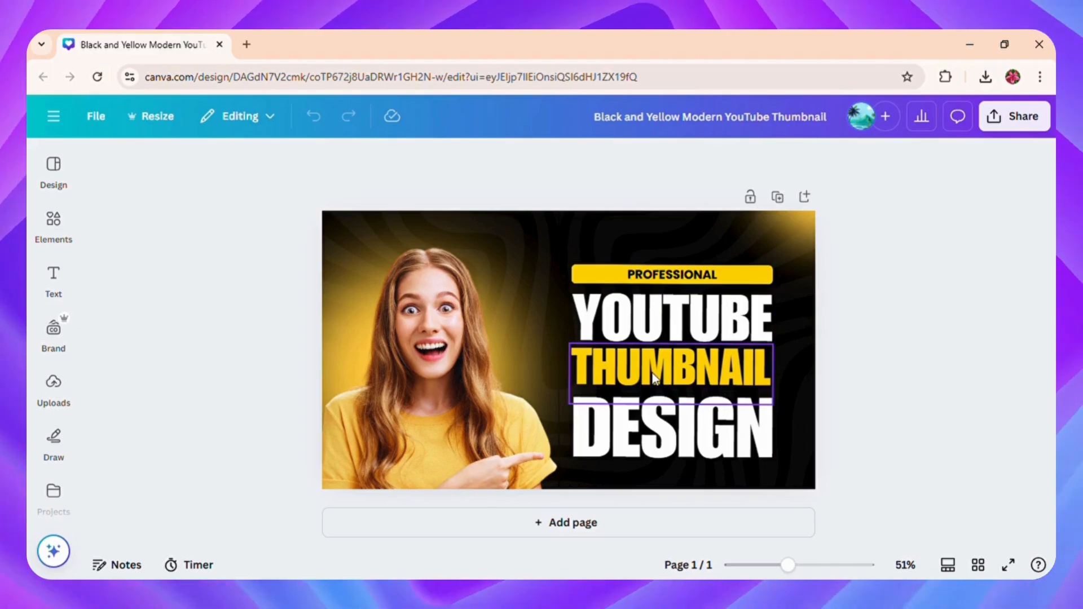
Change the "PROFESSIONAL" label to "PROFESSIONAL ND MODERN", widen its text box to fit one line and centre it on the yellow bar
left_click(692, 276)
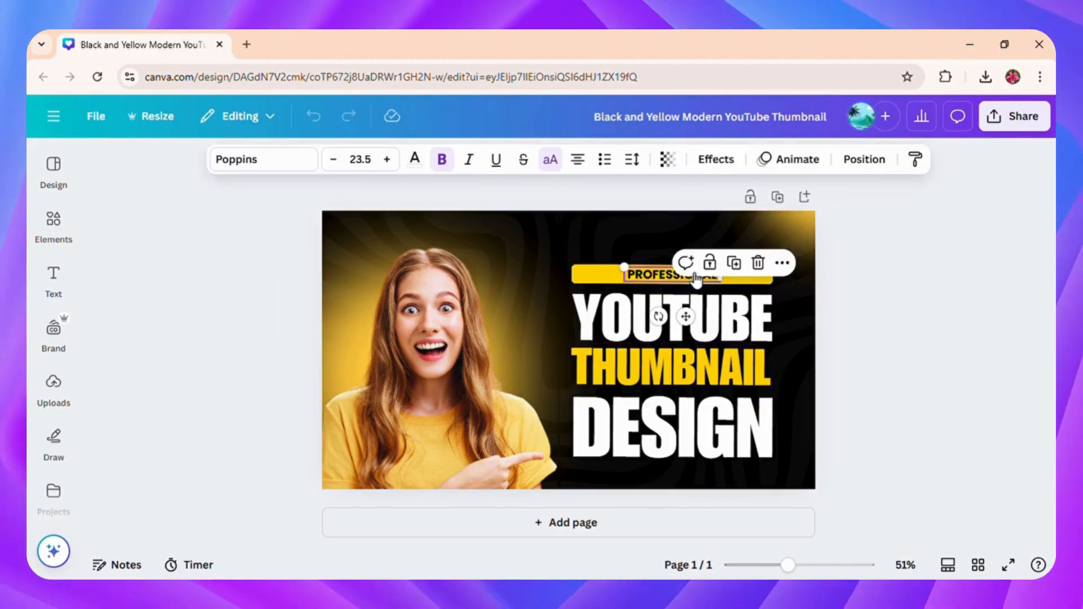
left_click(695, 277)
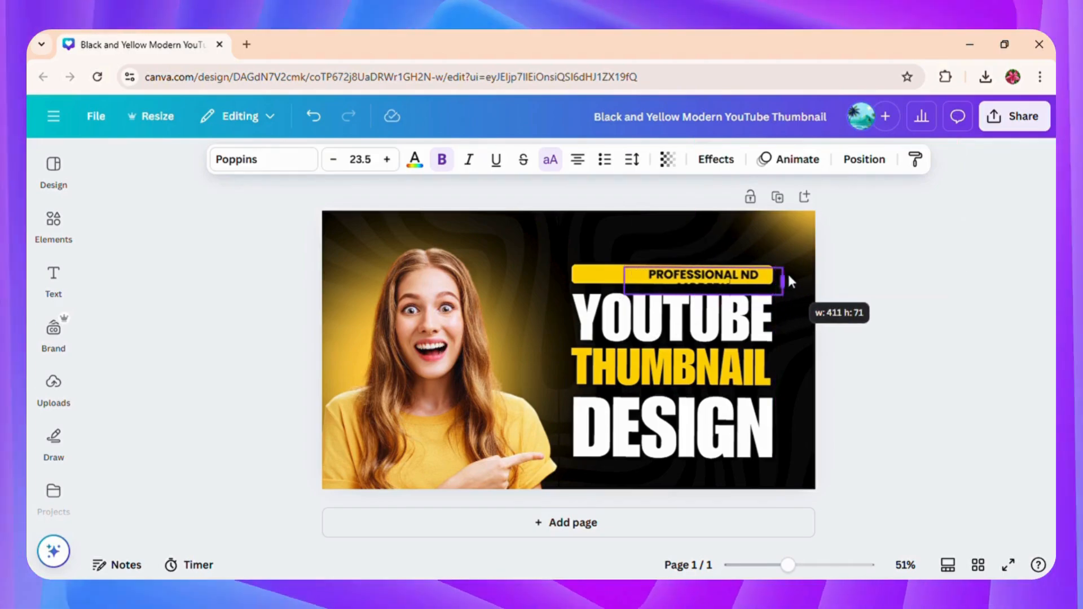
left_click_drag(788, 281, 808, 277)
left_click(846, 286)
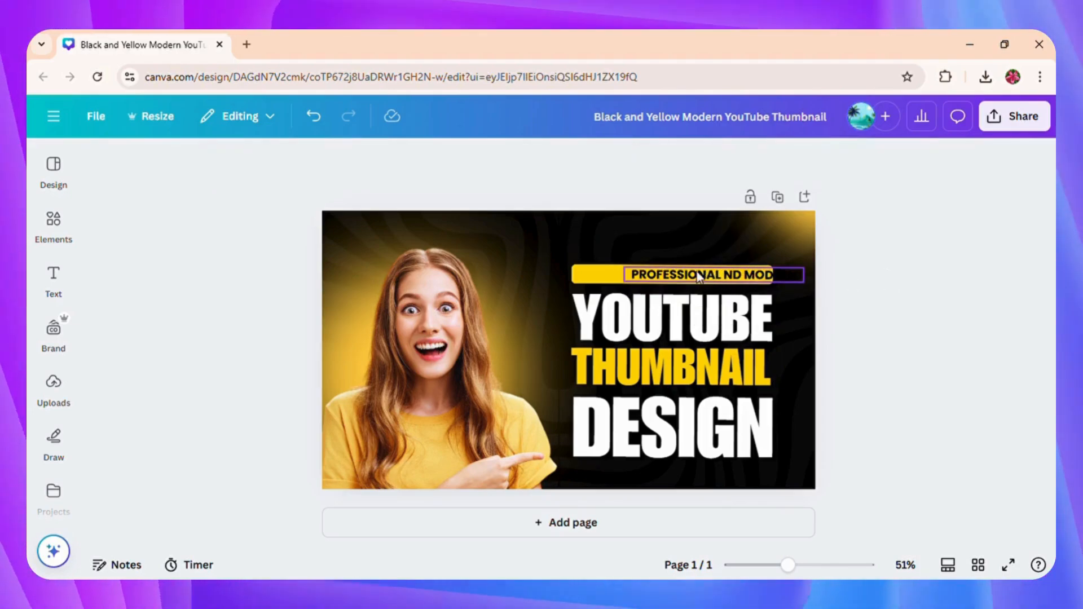
mouse_move(700, 277)
left_mouse_down()
mouse_move(667, 278)
mouse_move(688, 277)
left_mouse_up()
left_click(960, 275)
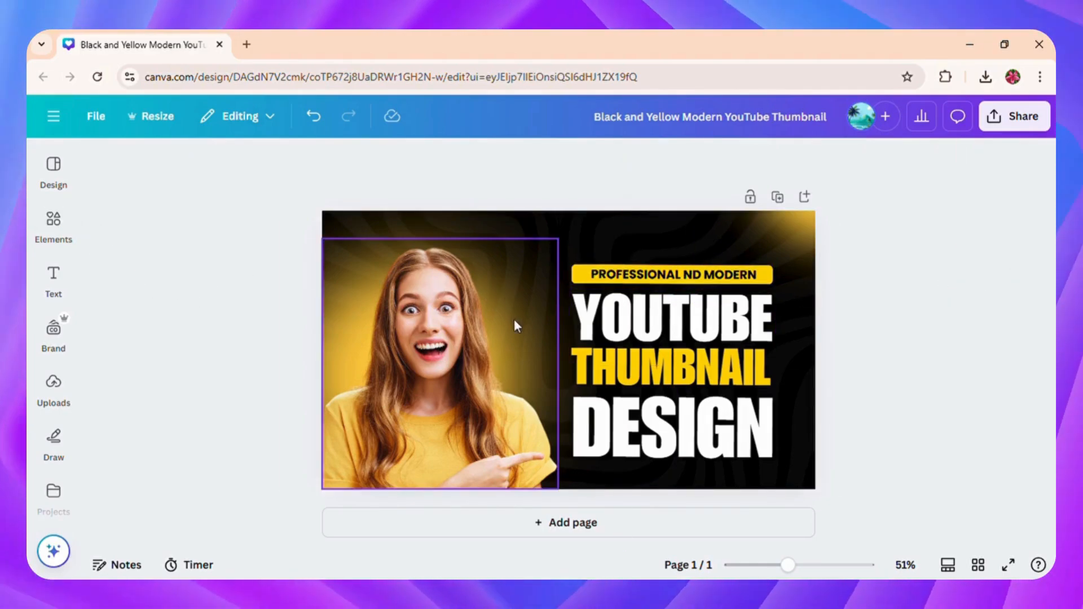
Check the source information of the template's photo of the girl in the yellow shirt
left_click(54, 223)
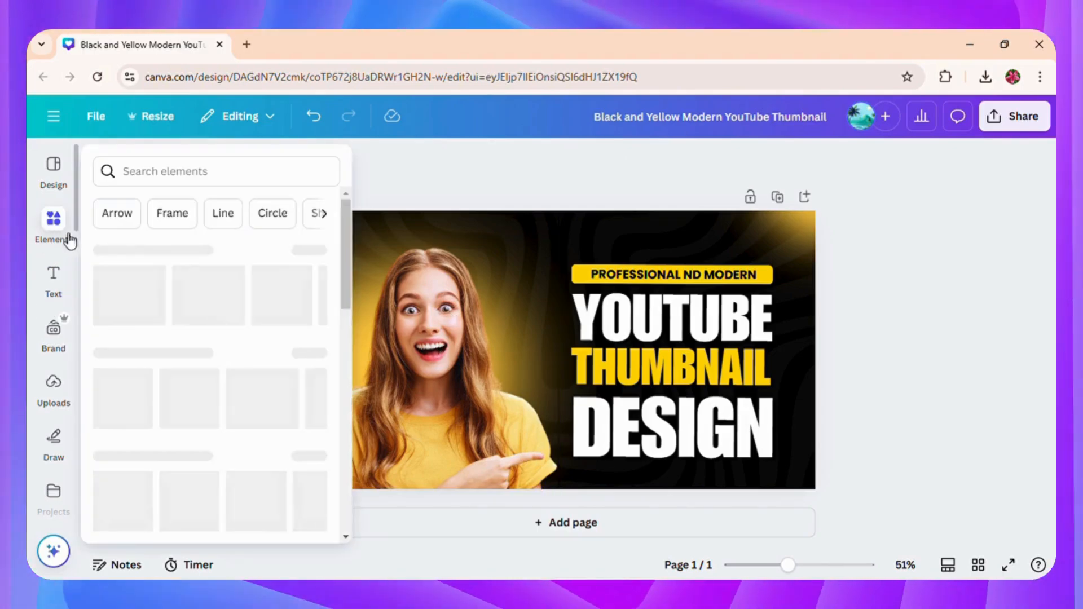
left_click(612, 282)
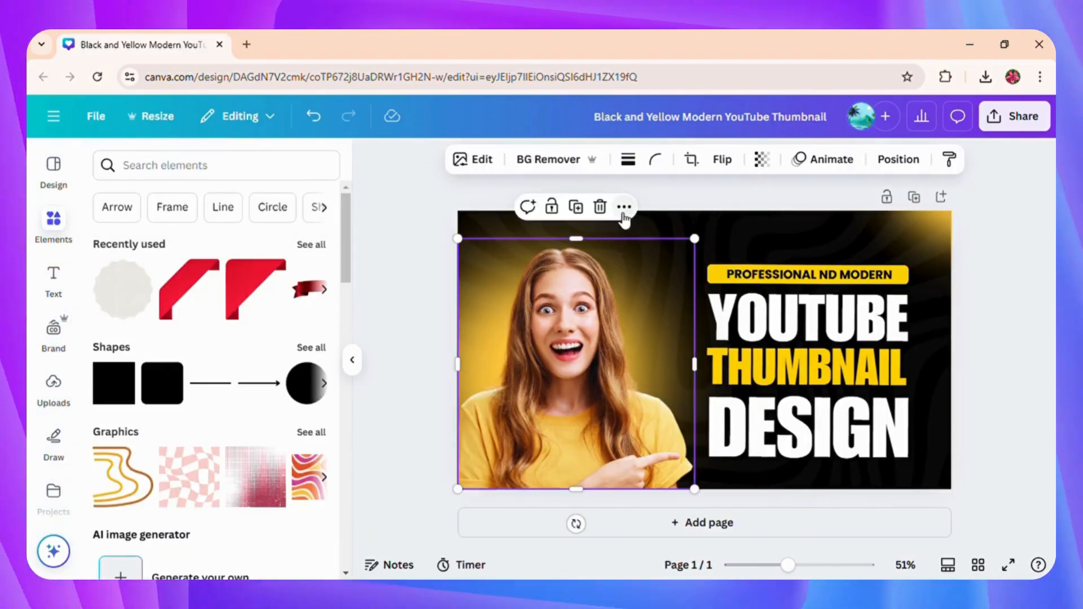
left_click(624, 206)
scroll(710, 519, "down", 1)
scroll(708, 533, "down", 2)
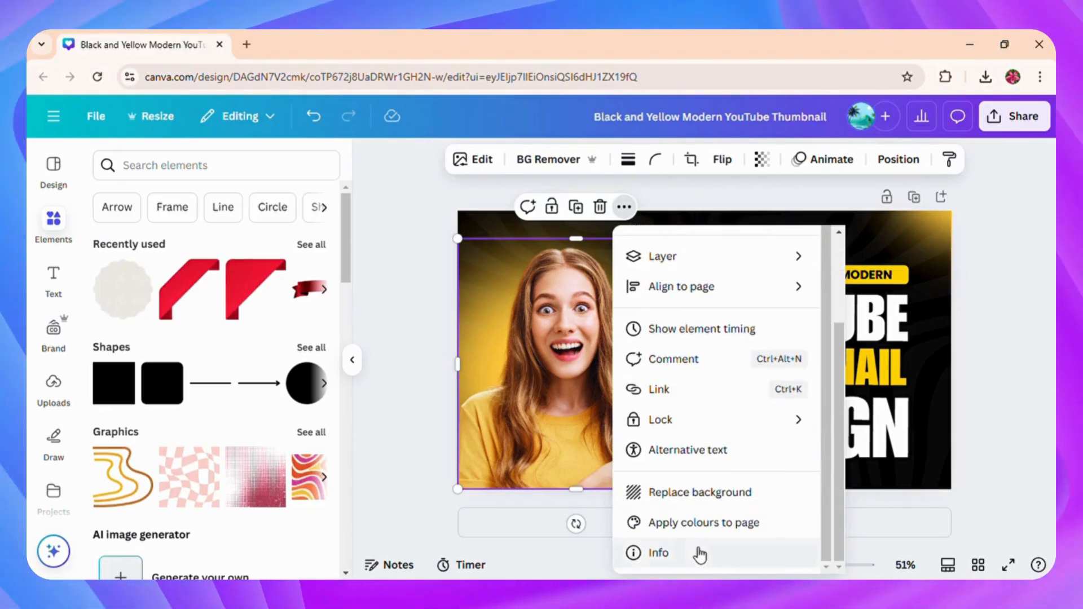
left_click(698, 551)
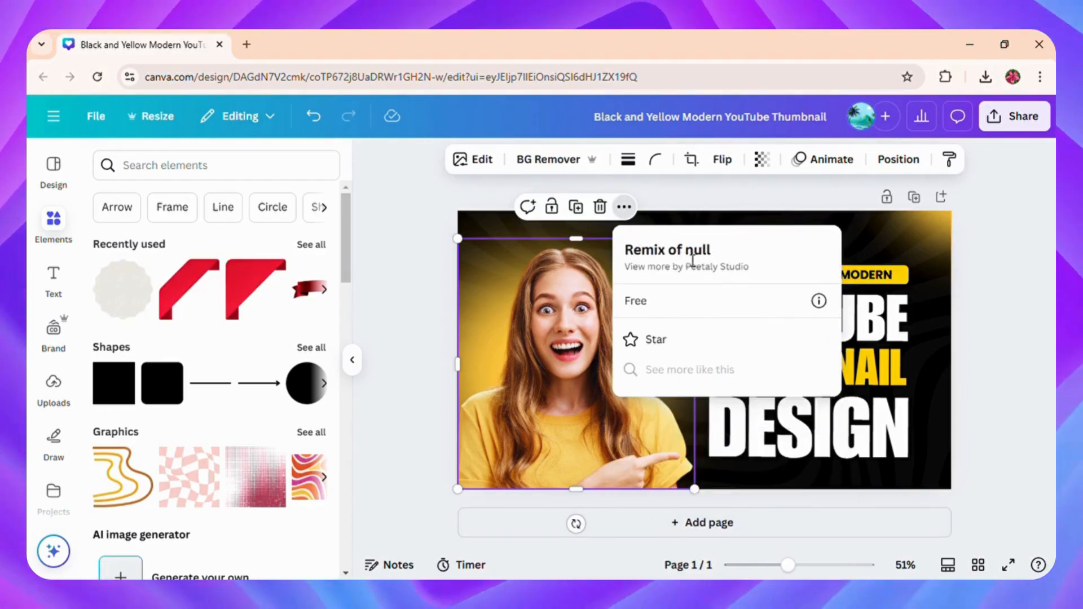
left_click(447, 292)
Search the design elements for "girl surprised"
left_click(162, 178)
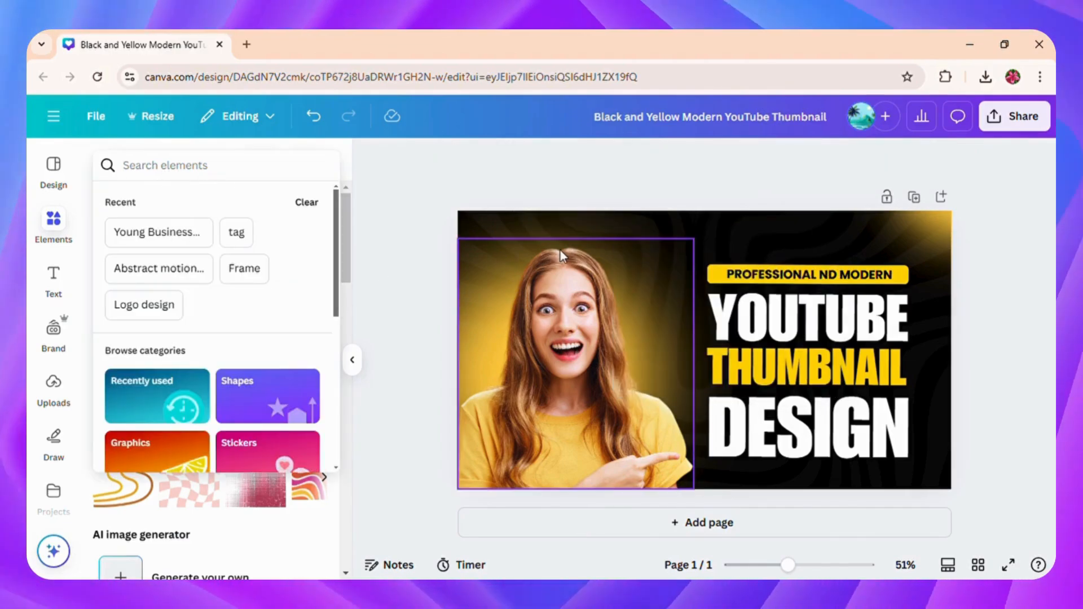
type("girl")
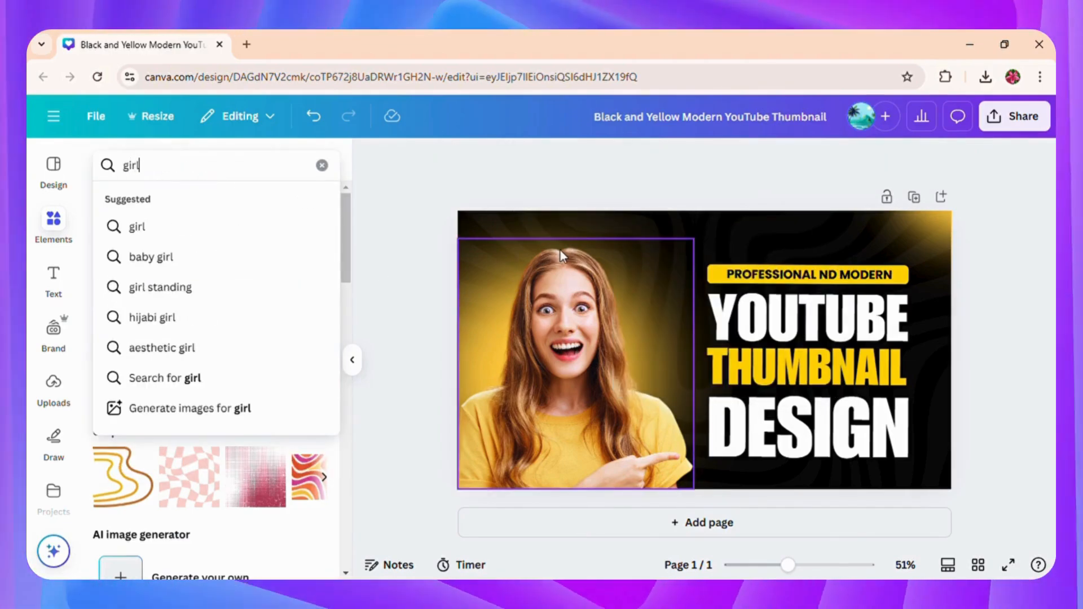
type(" sur")
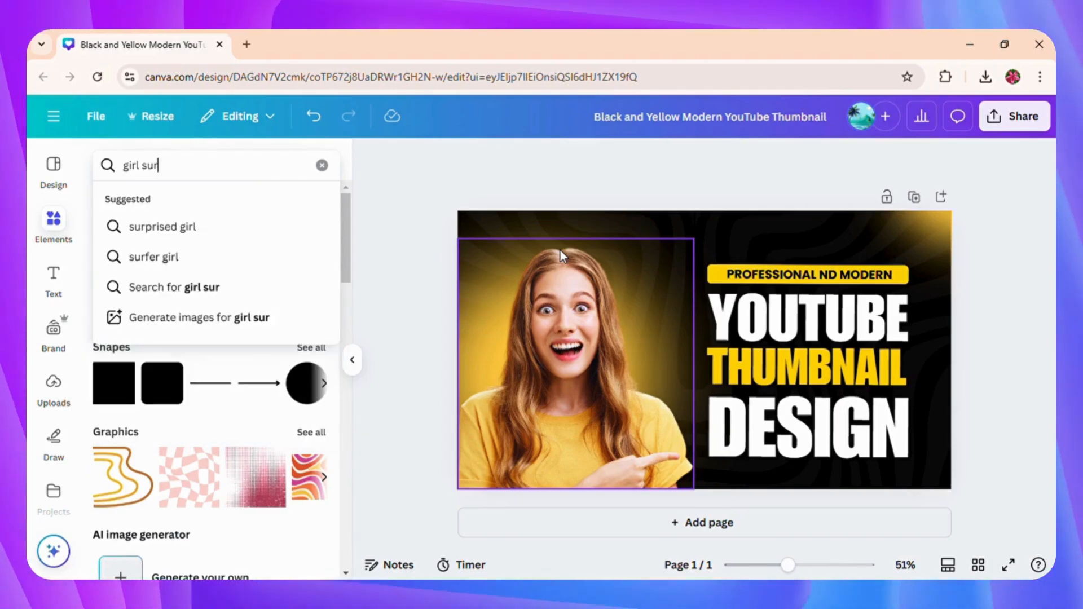
type("prise")
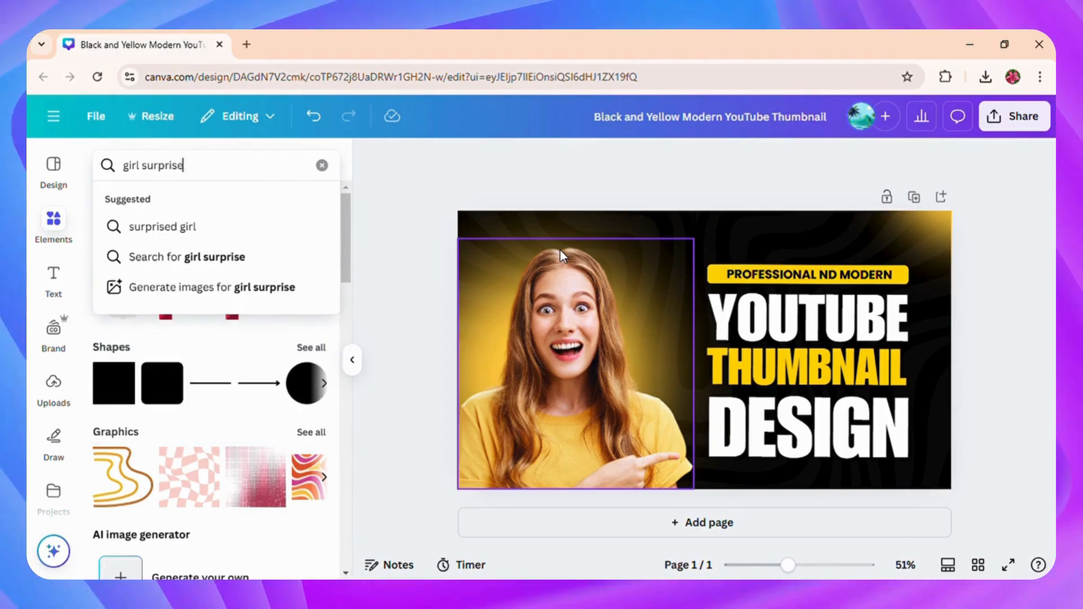
type("d")
key("Return")
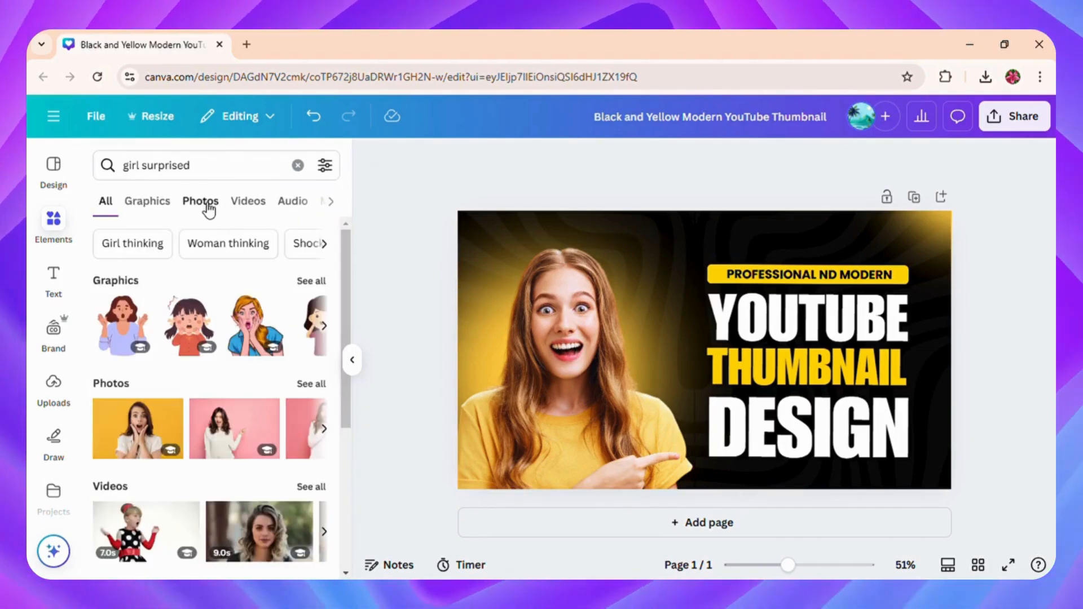
Limit the results to photos and add the surprised woman in a white top on a pink background to the thumbnail
left_click(209, 209)
scroll(274, 350, "down", 2)
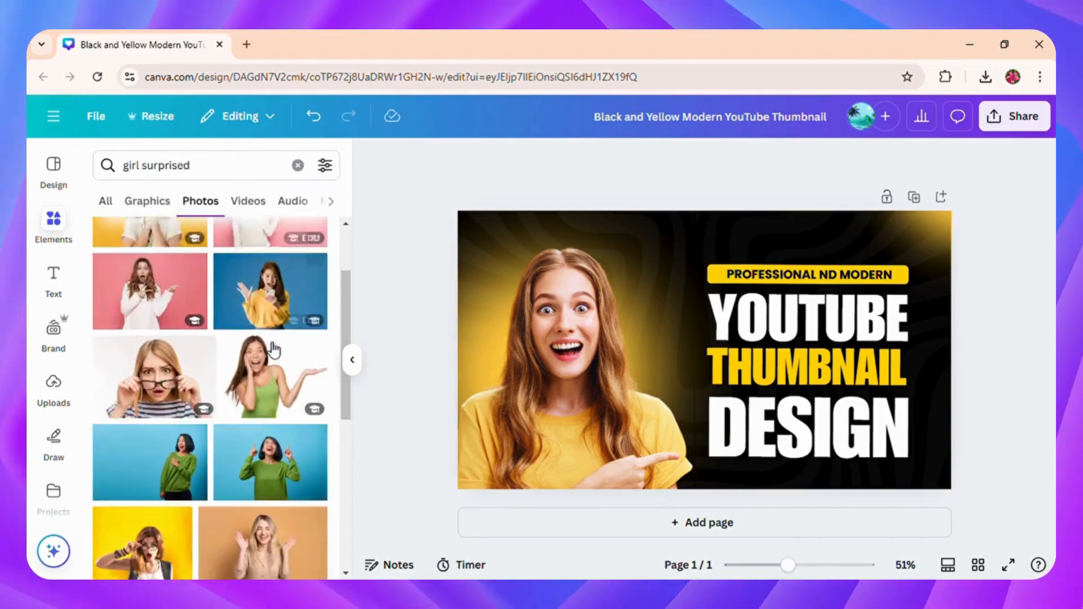
scroll(275, 350, "down", 5)
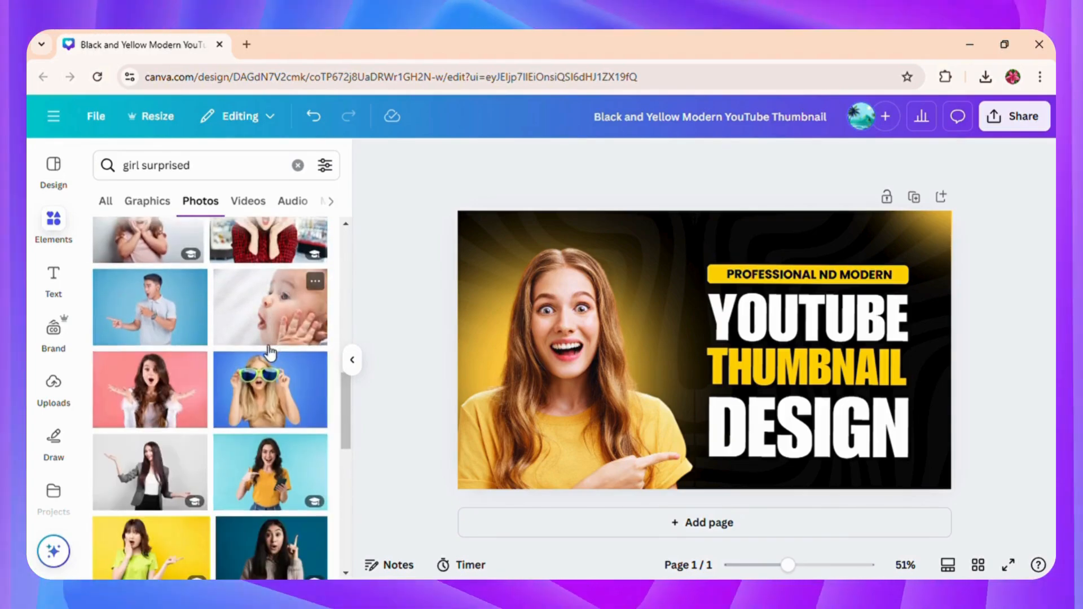
scroll(270, 353, "down", 4)
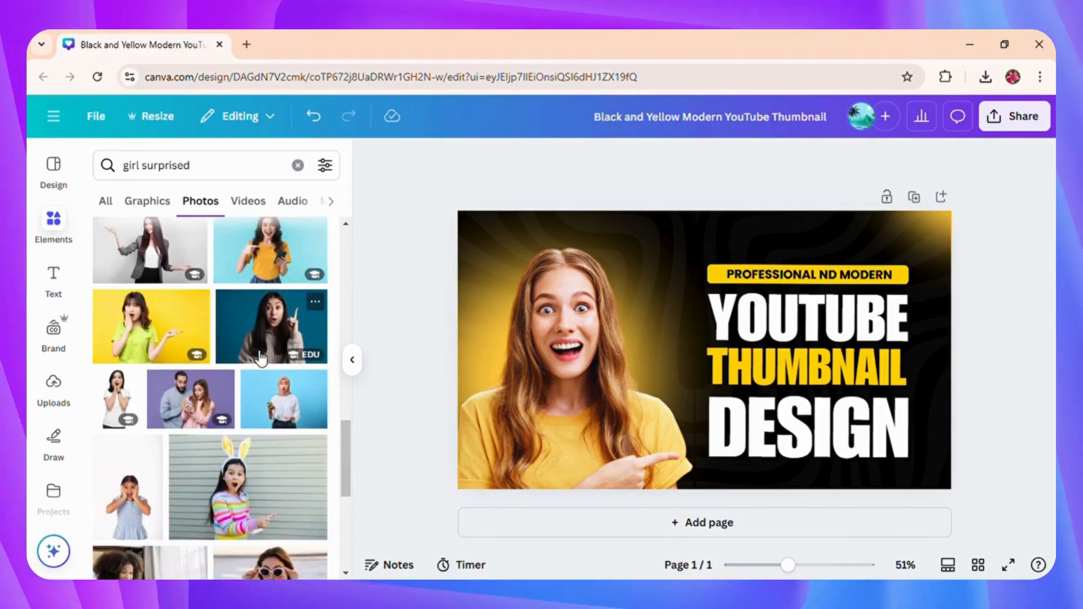
scroll(261, 367, "up", 4)
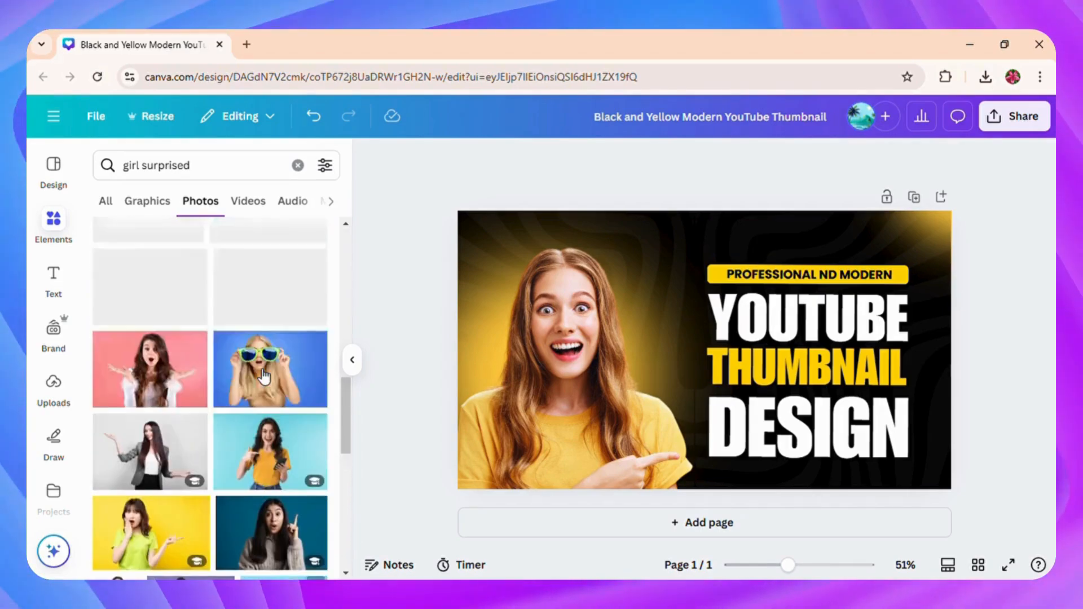
scroll(261, 372, "up", 2)
left_click(199, 460)
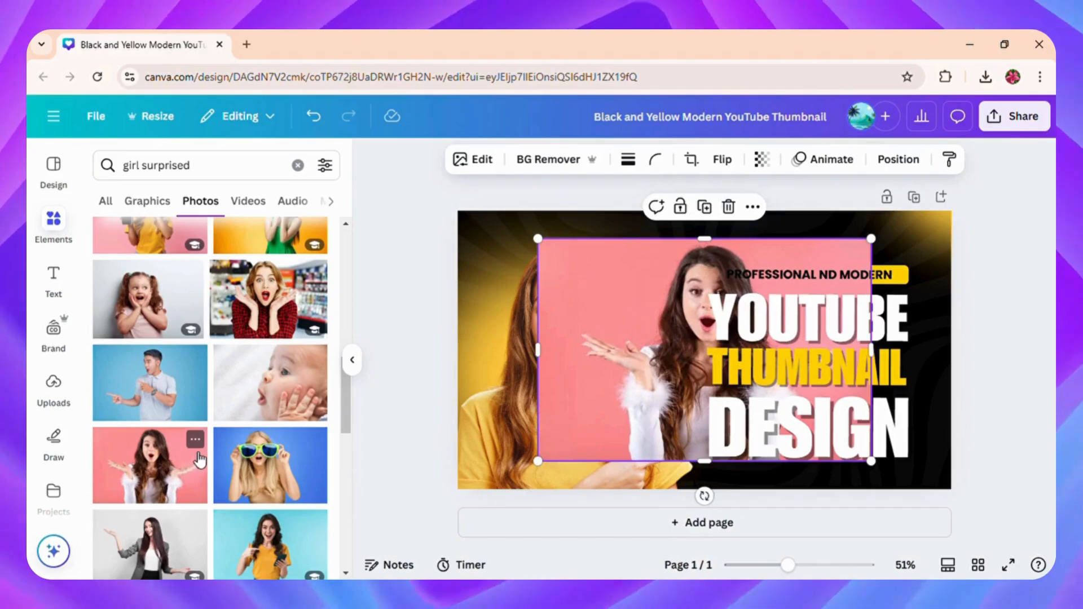
Move the surprised woman's photo left over the template's original girl and remove the photo's background
scroll(259, 436, "up", 10)
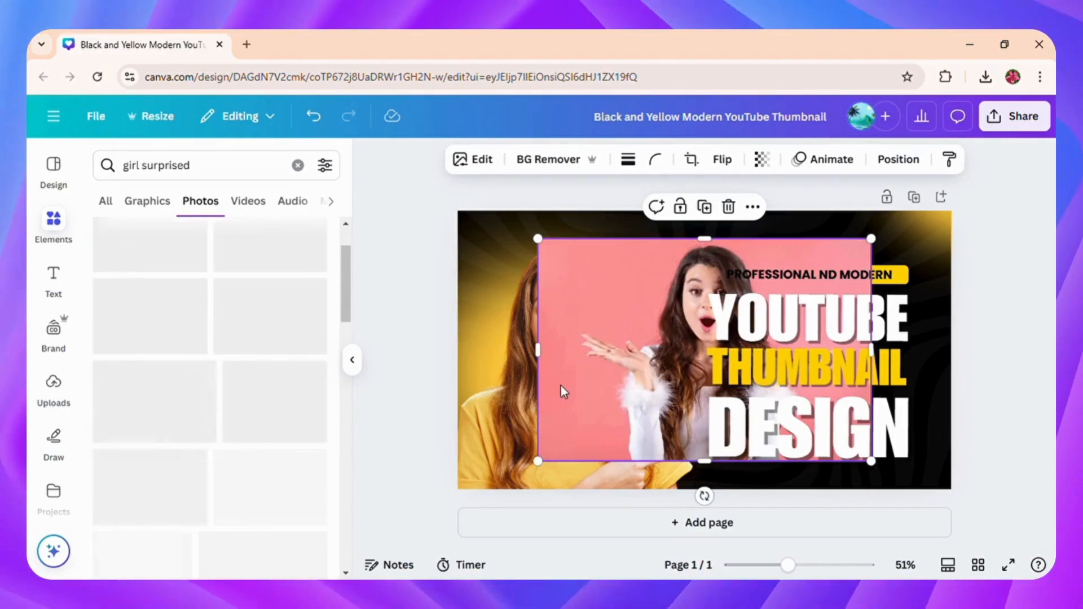
left_click_drag(565, 392, 503, 392)
left_click(571, 159)
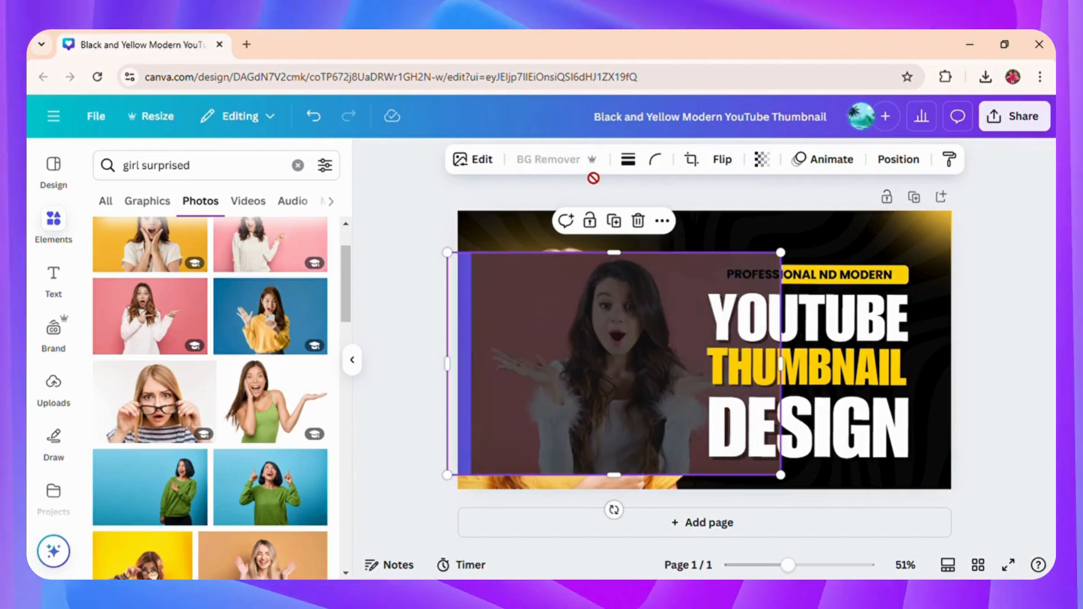
scroll(156, 316, "up", 2)
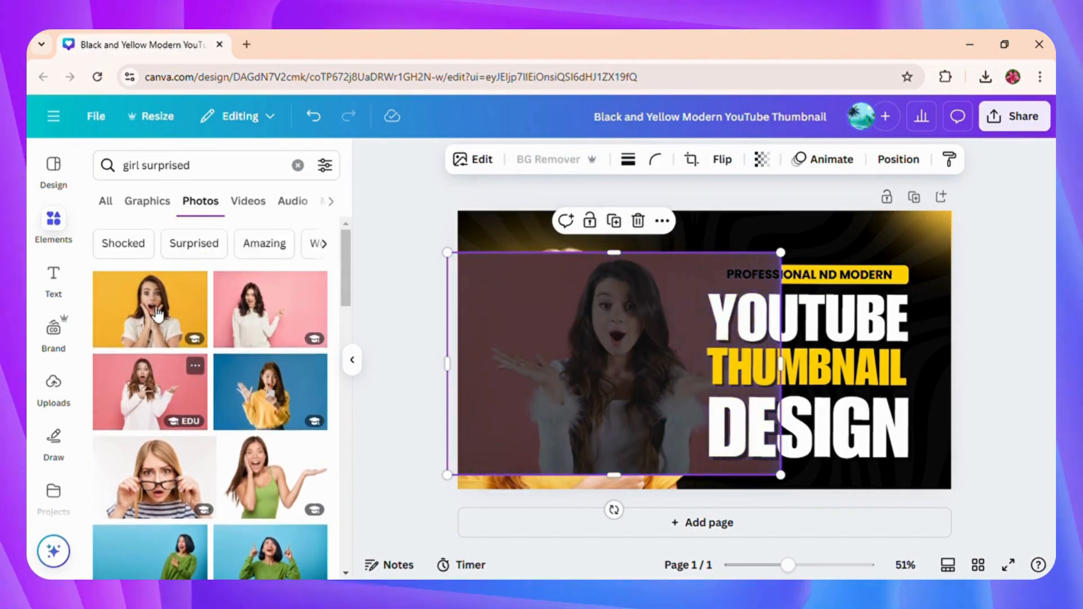
left_click(53, 274)
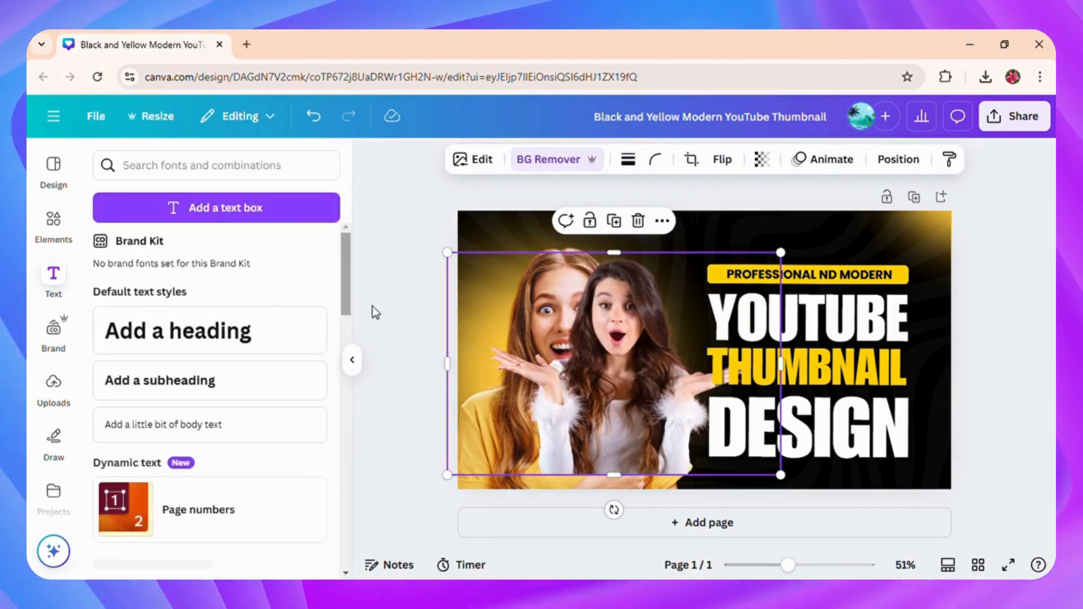
Replace the original girl in the yellow shirt with the cut-out woman, placed on the page's lower edge and enlarged to full page height
left_click_drag(629, 386, 583, 463)
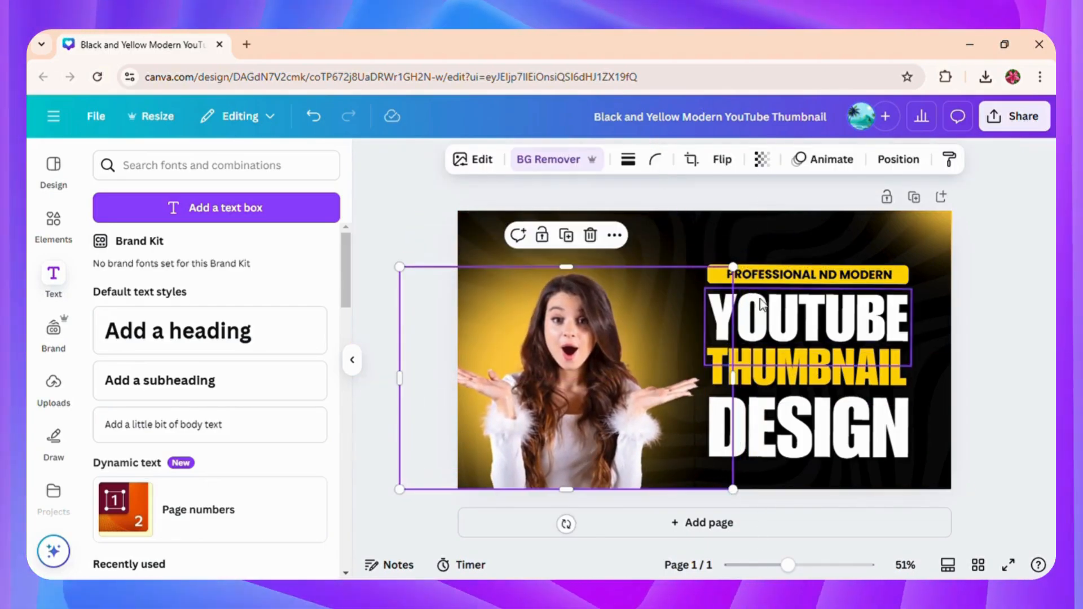
left_click_drag(733, 268, 824, 224)
left_click(427, 193)
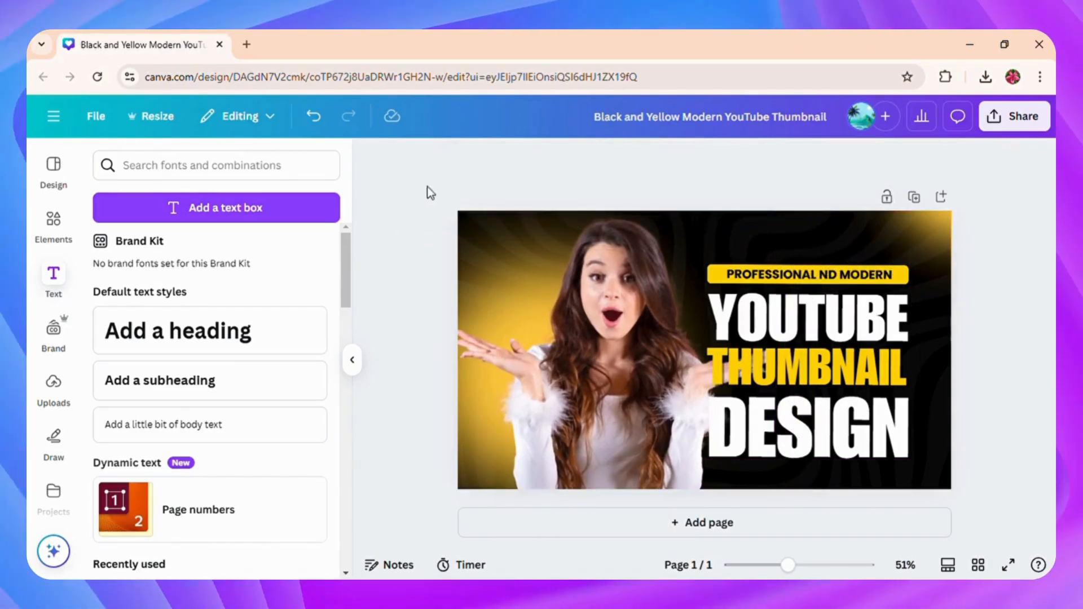
Shrink the cut-out woman slightly, keeping her on the page's lower edge, and shift her a little left, away from the title text
left_click(812, 220)
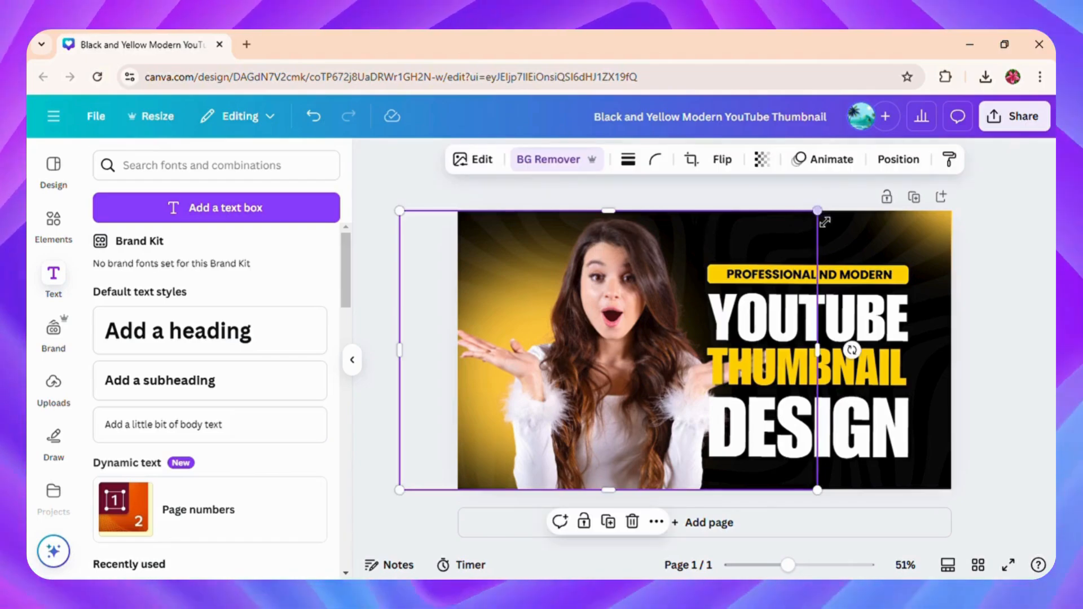
left_click_drag(825, 222, 782, 235)
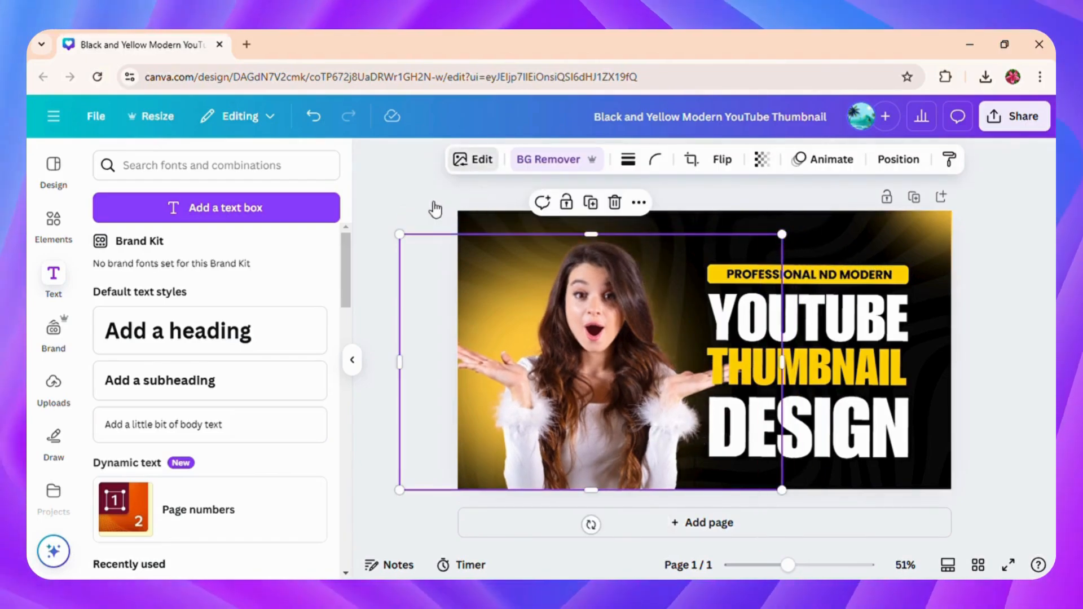
left_click(444, 186)
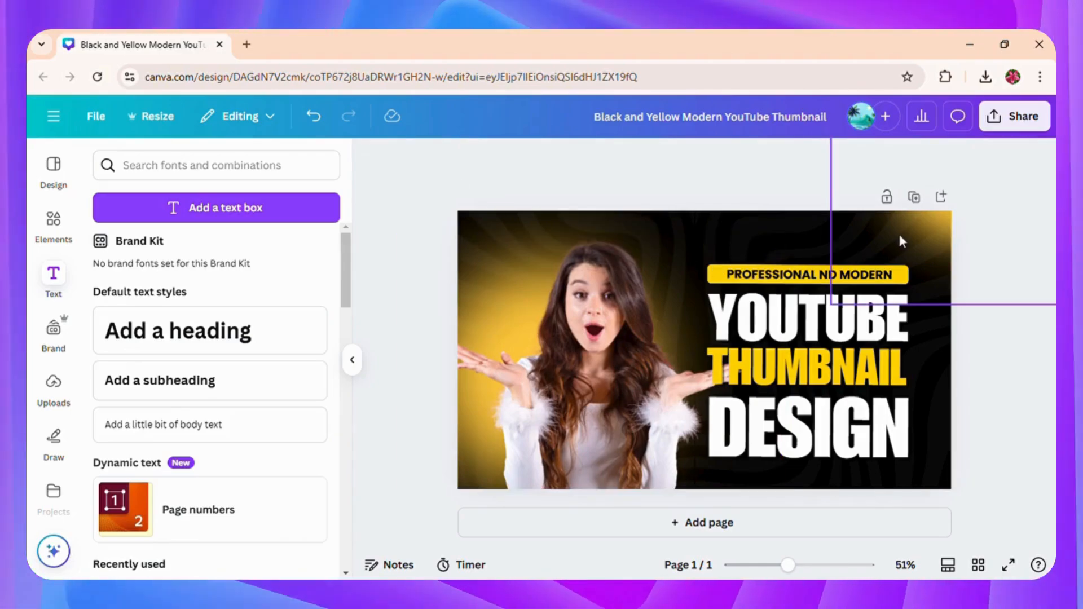
left_click(522, 326)
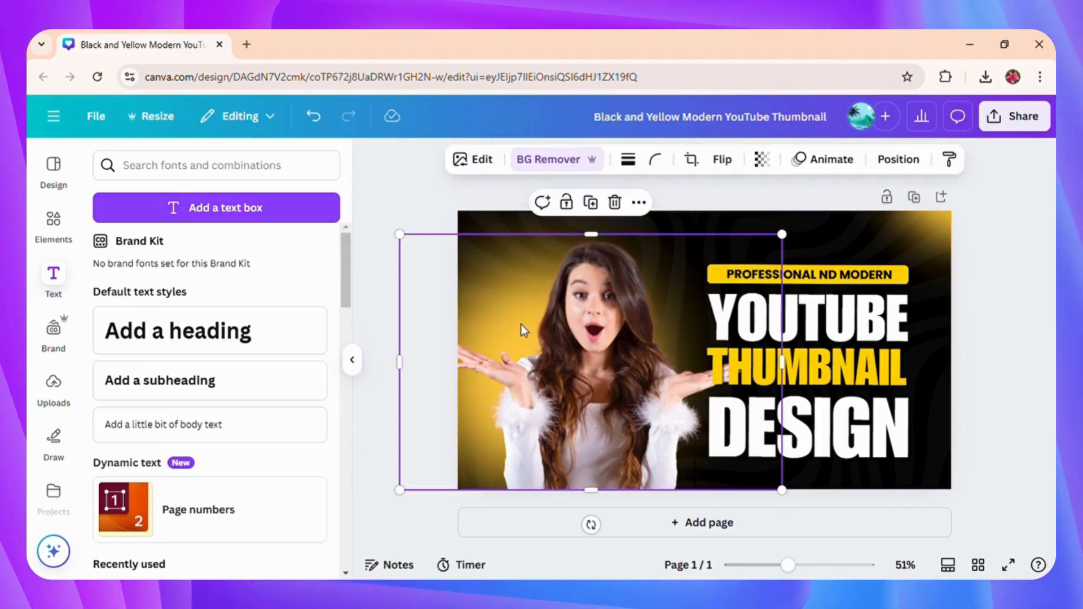
left_click_drag(521, 324, 531, 355)
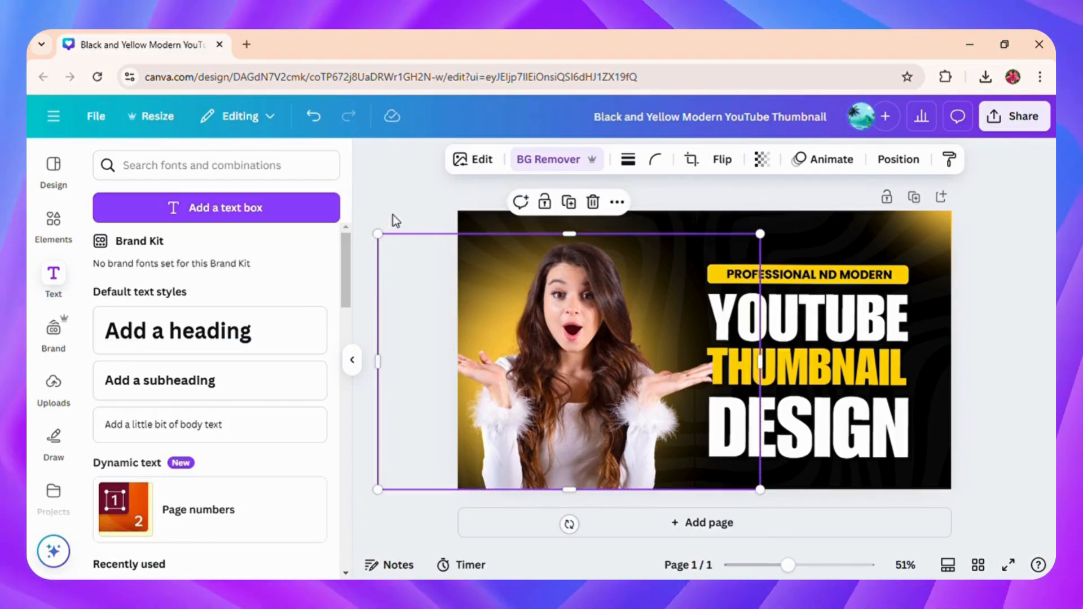